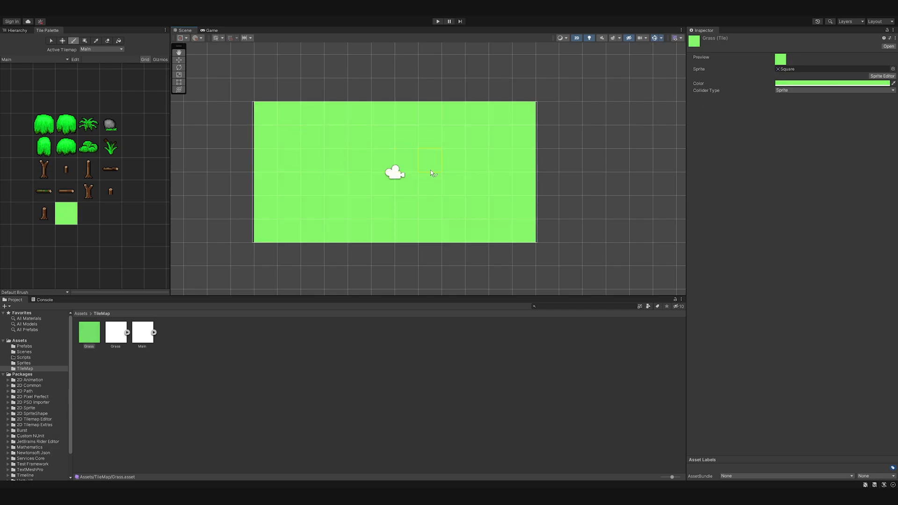
Step: Playtest the top-down scene by moving the player to the red square and picking up the health potion
scroll(341, 187, down, 1)
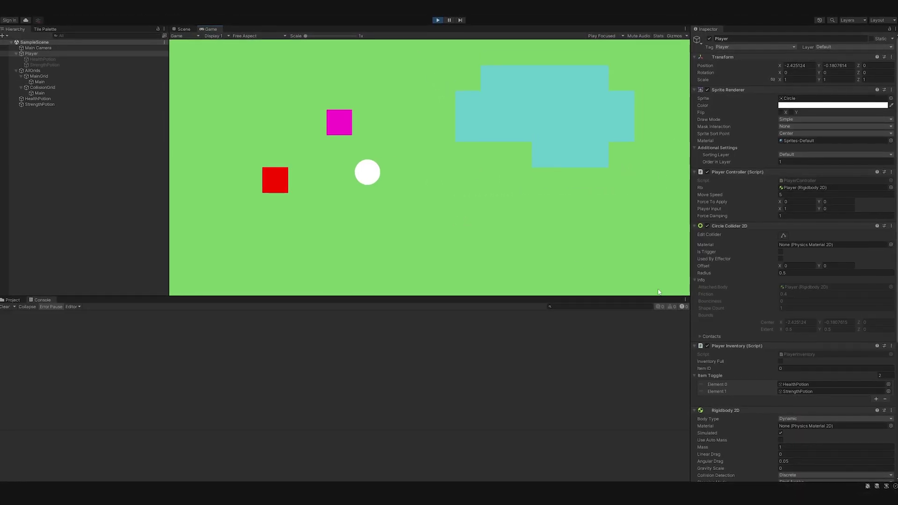
key(s)
key(a)
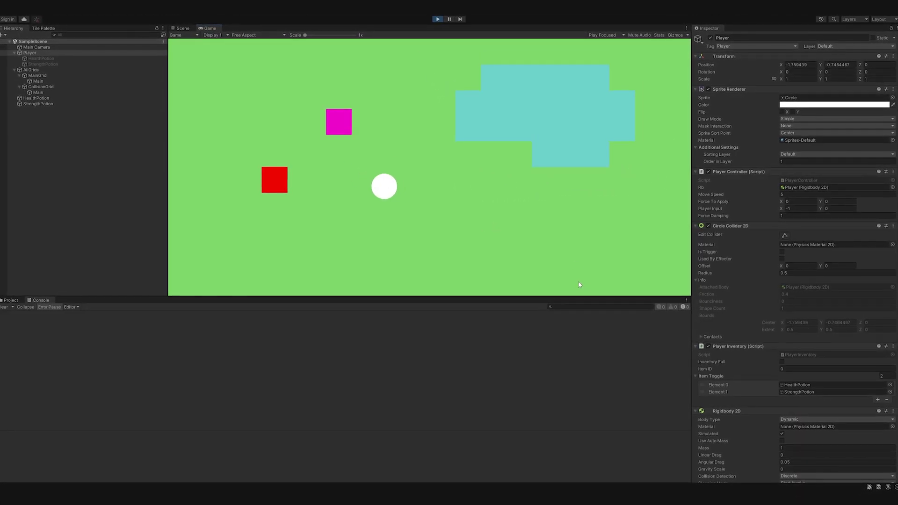
key(e)
key(d)
key(w)
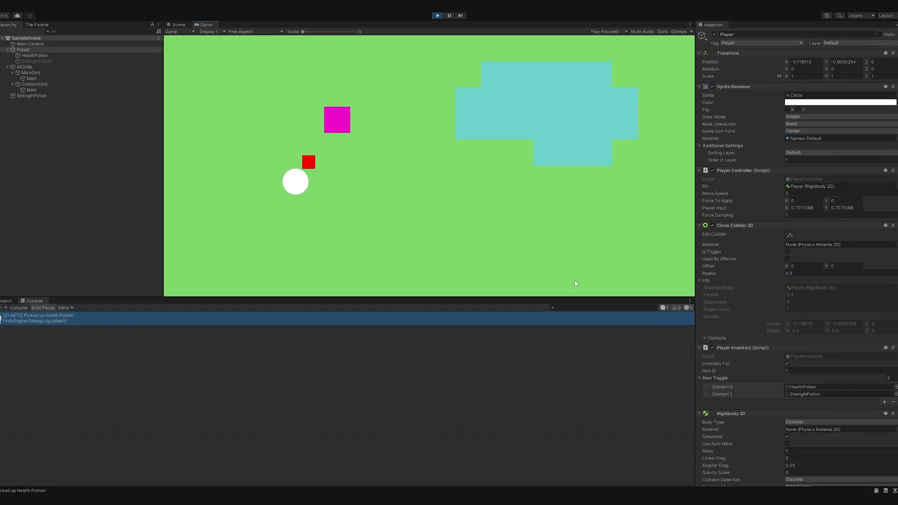
key(Right)
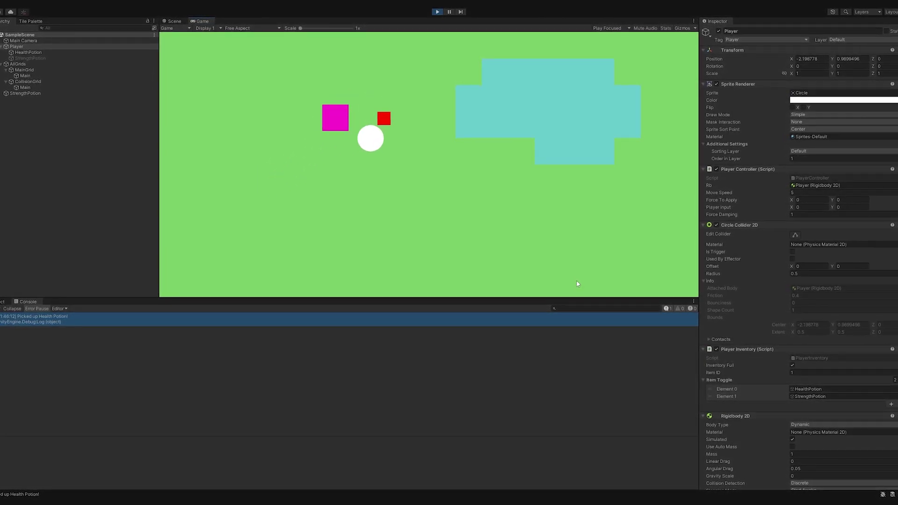
Step: Walk the player around the grass in all directions while carrying the health potion
key(a)
key(w)
key(s)
key(d)
key(d)
key(s)
key(a)
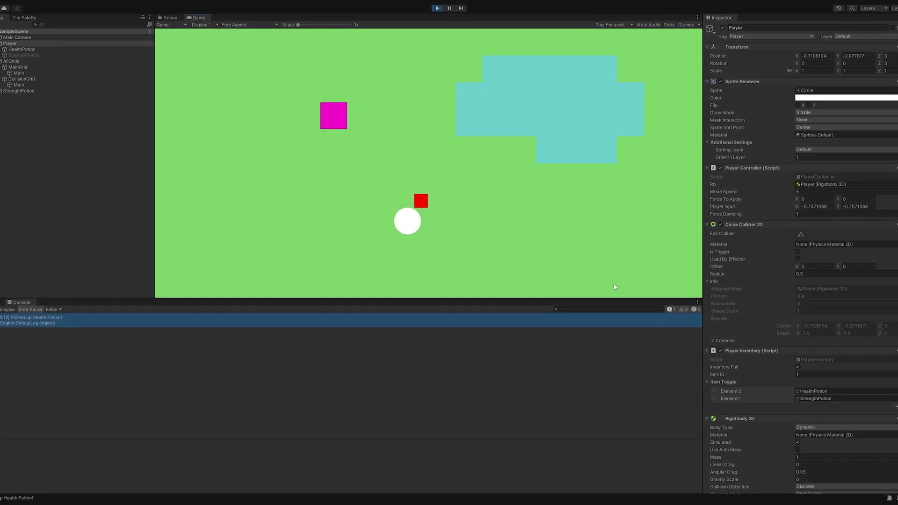
key(w)
Step: Examine the player inventory's Item ID in the running game, and resume moving the player
click(803, 374)
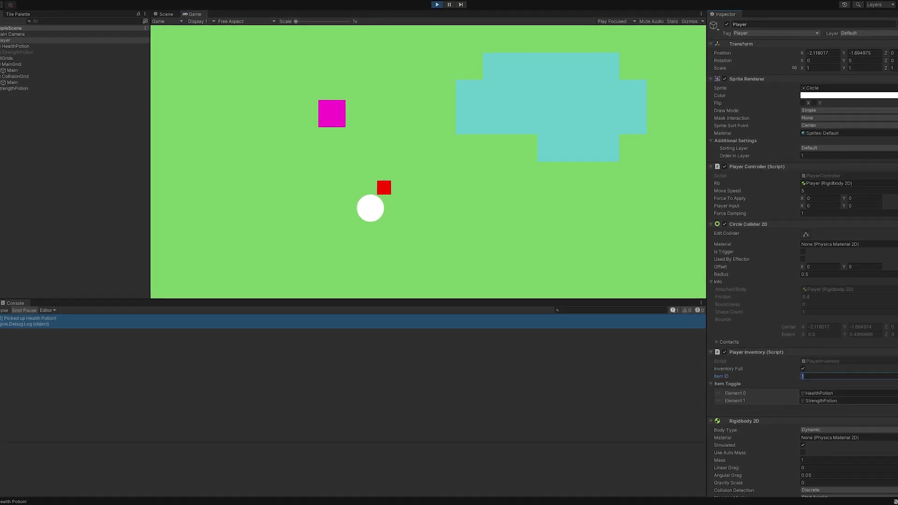
click(476, 187)
key(a)
key(w)
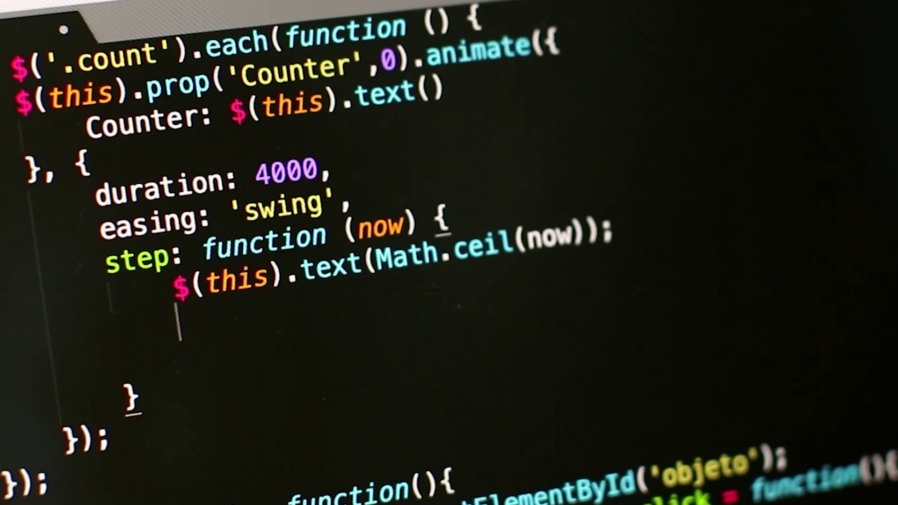
key(Left)
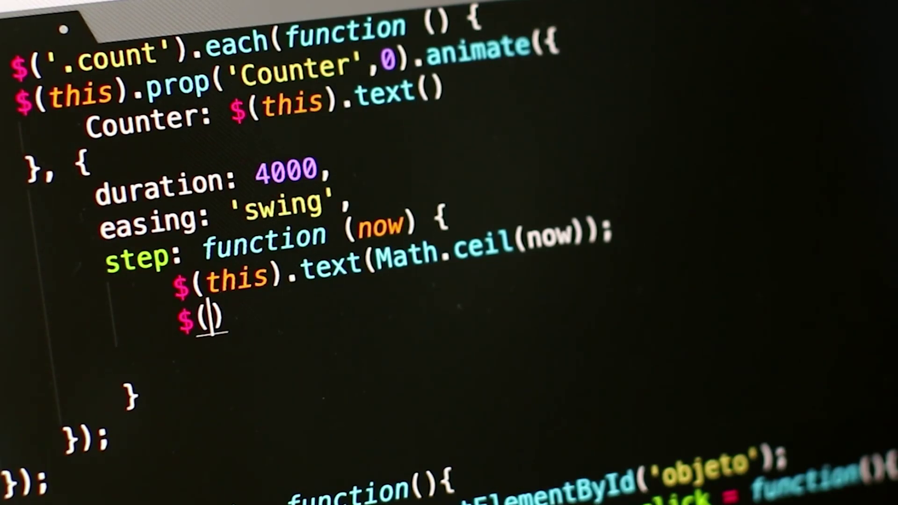
text(this).)
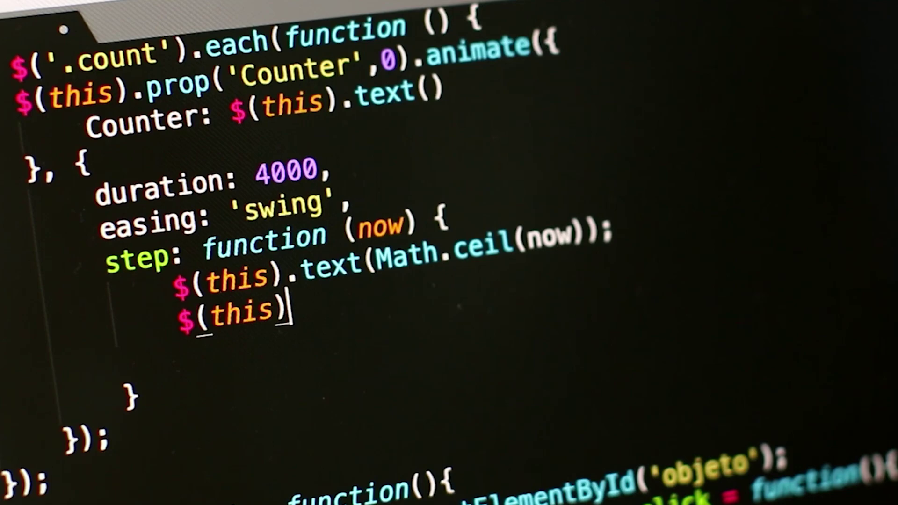
text(html()
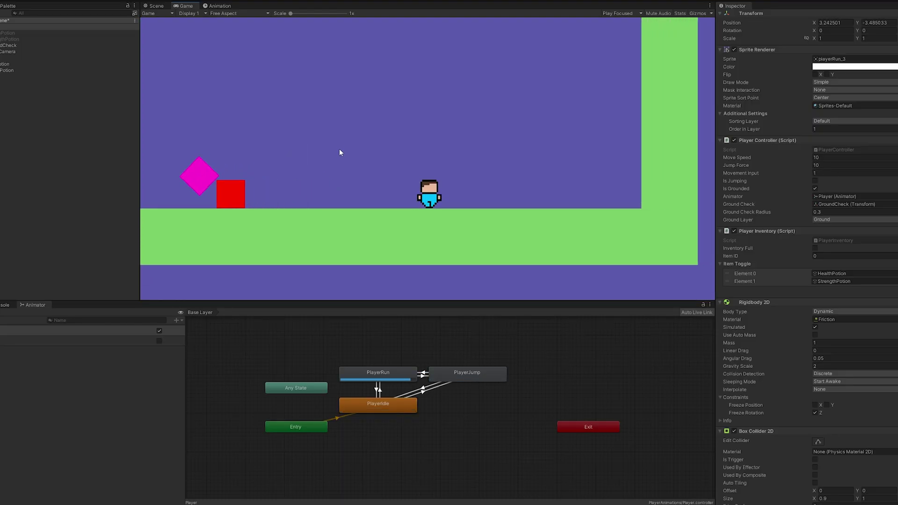
Step: Playtest the side-scrolling player's run and jump animations in both directions
key(Left)
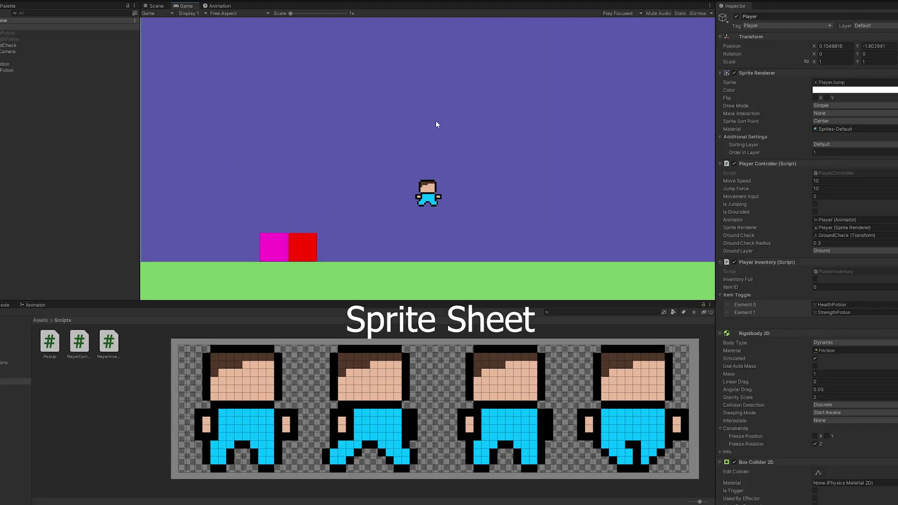
key(Right)
key(Left)
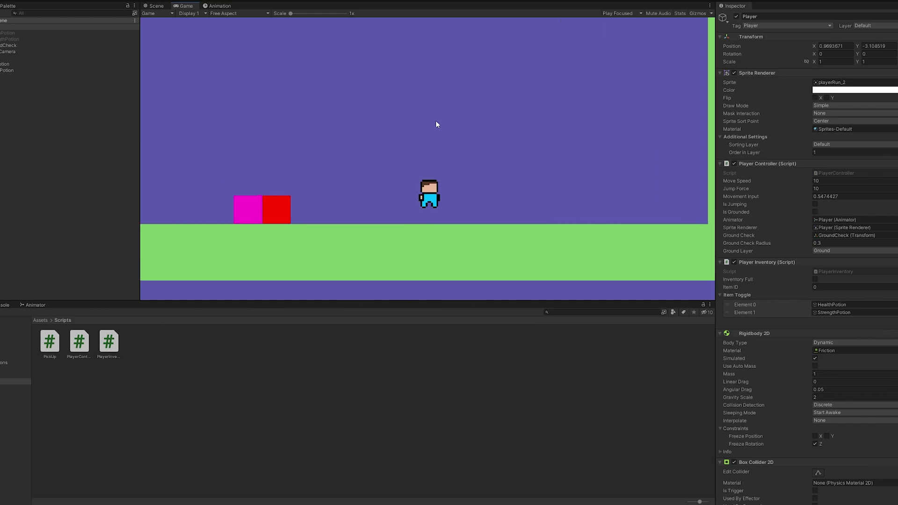
key(space)
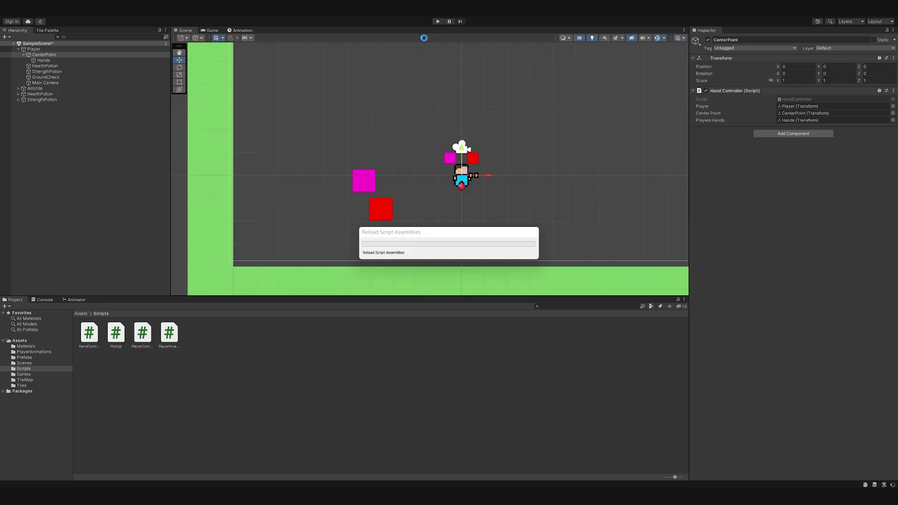
Step: Run the scene with the hand controller, pick up the red health potion and carry it away
click(438, 21)
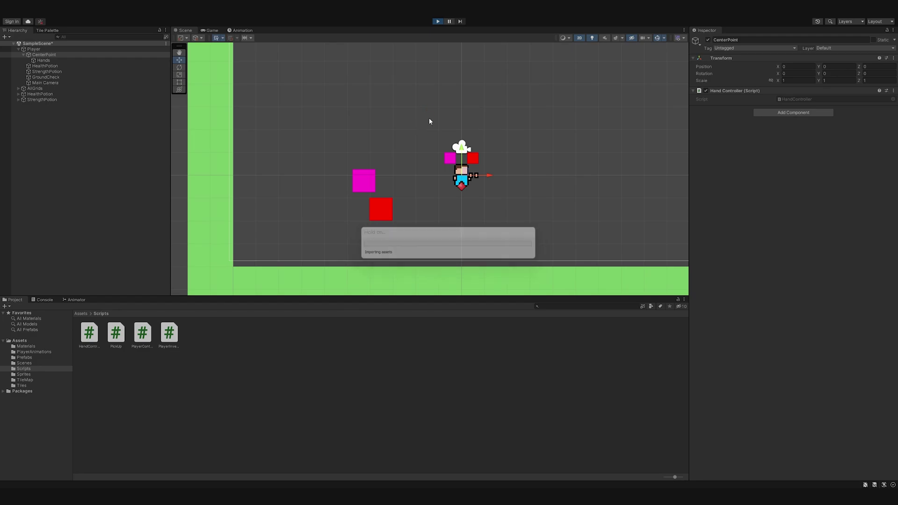
key(a)
key(space)
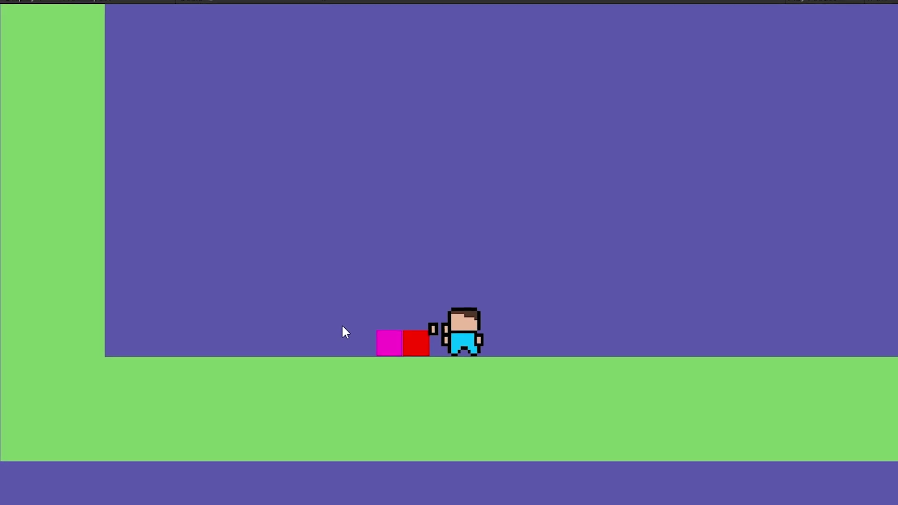
key(a)
key(e)
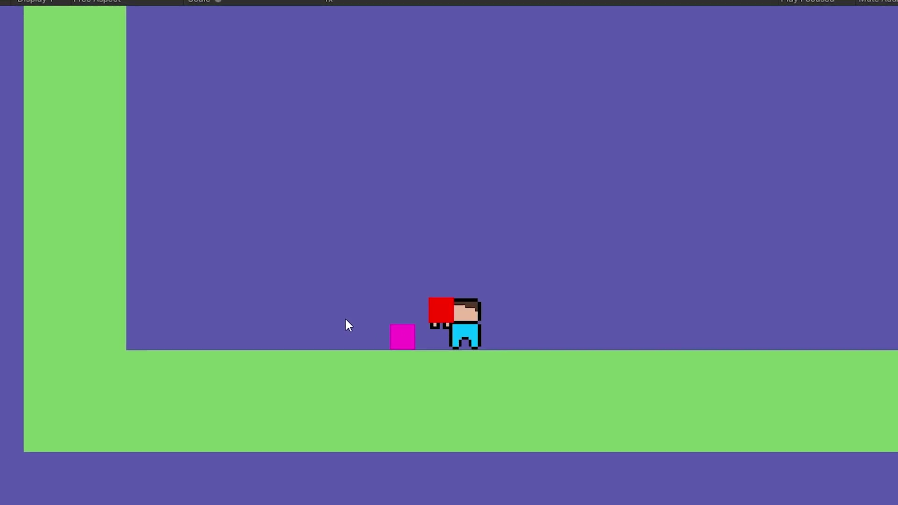
key(d)
key(d)
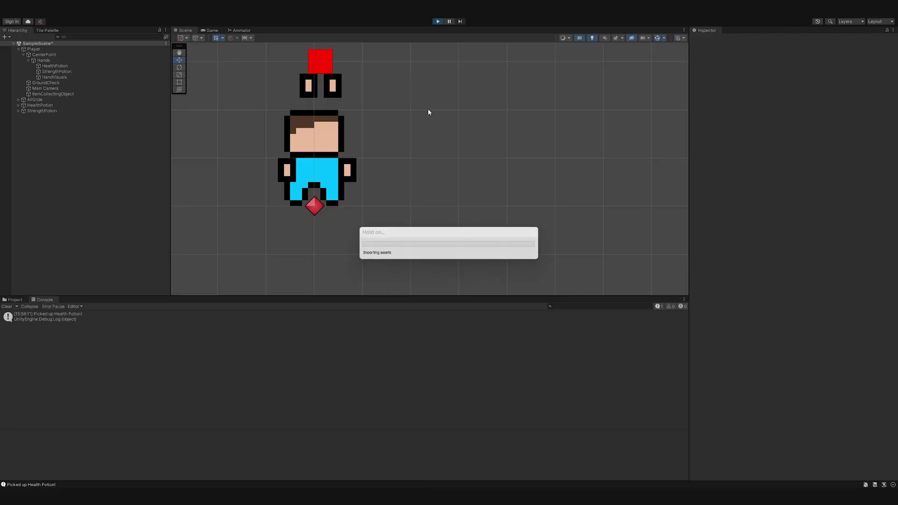
Step: Playtest walking the player in both directions, and try to interact near the large white block
key(d)
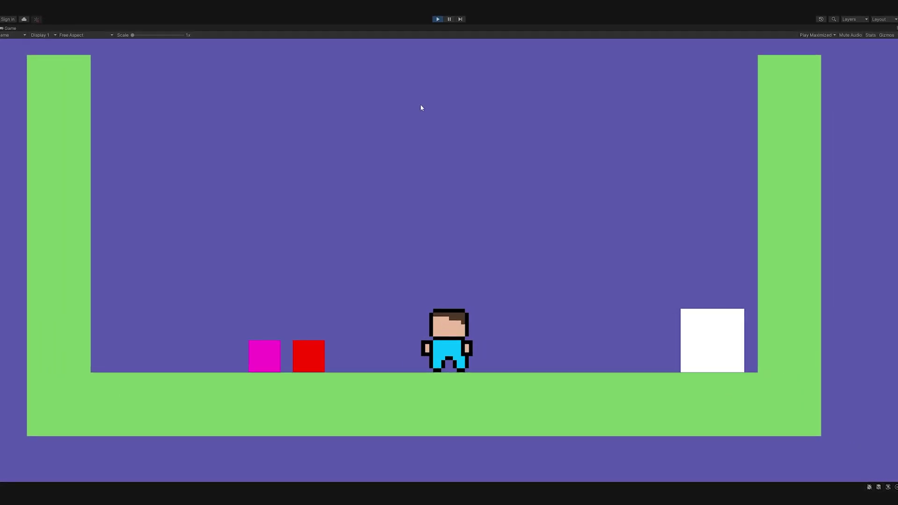
key(Left)
key(Right)
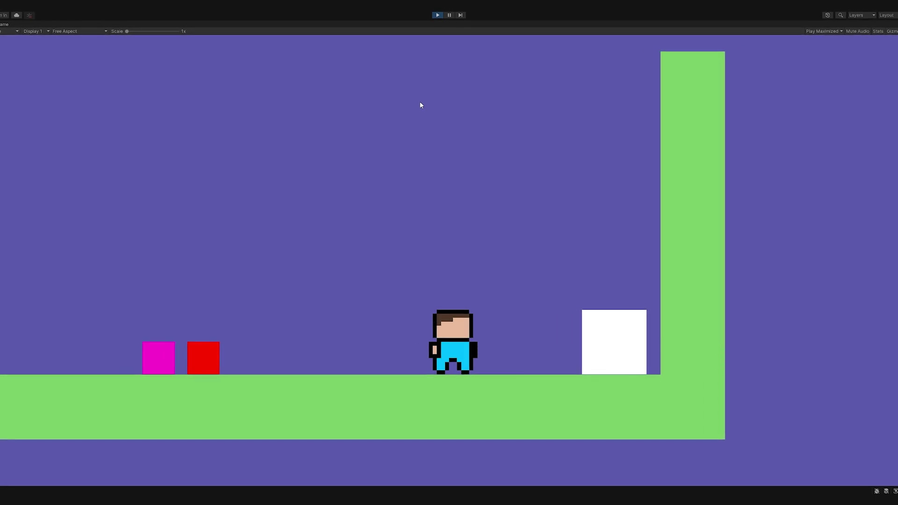
key(e)
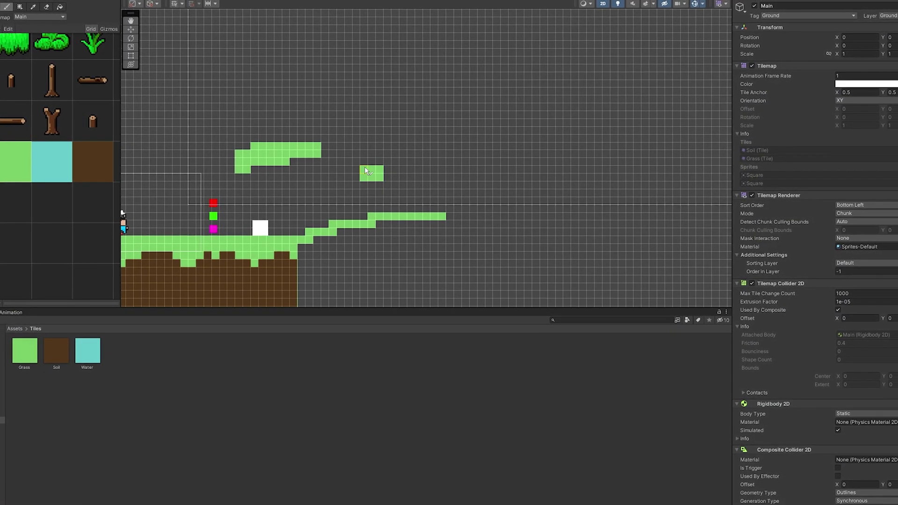
Step: Paint grass tiles on top of the small floating platform and along the raised ground on the Main tilemap
click(367, 164)
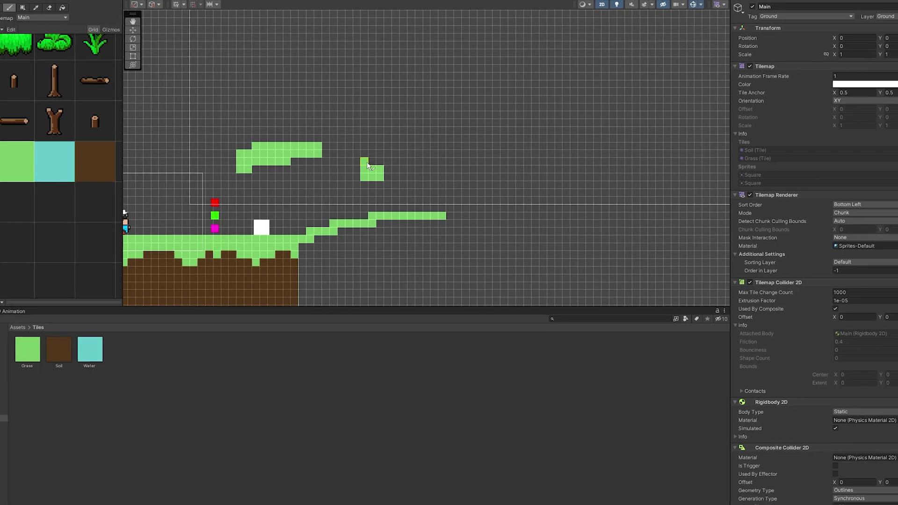
drag(367, 163, 380, 161)
mouse_move(418, 208)
mouse_down()
mouse_move(437, 206)
mouse_move(445, 173)
mouse_move(469, 181)
mouse_up()
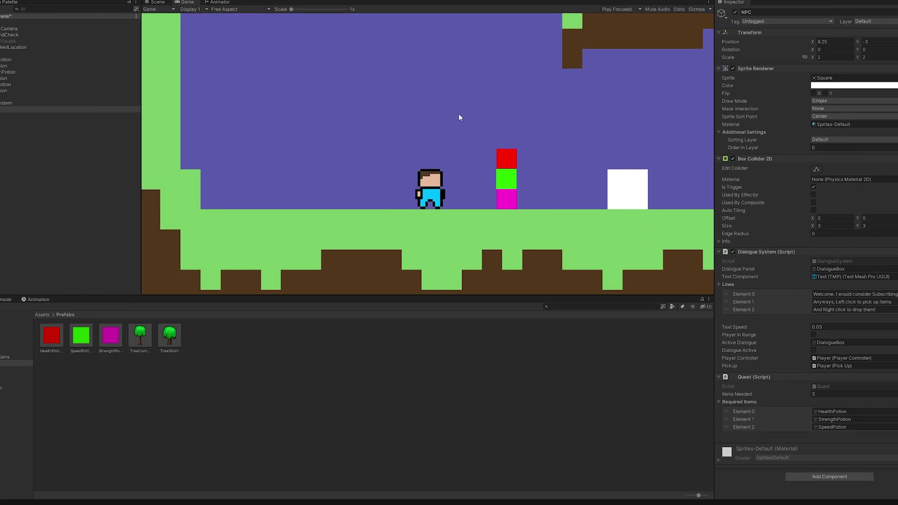
Step: Playtest the quest by carrying the strength potion and the health potion one at a time to the white NPC
key(d)
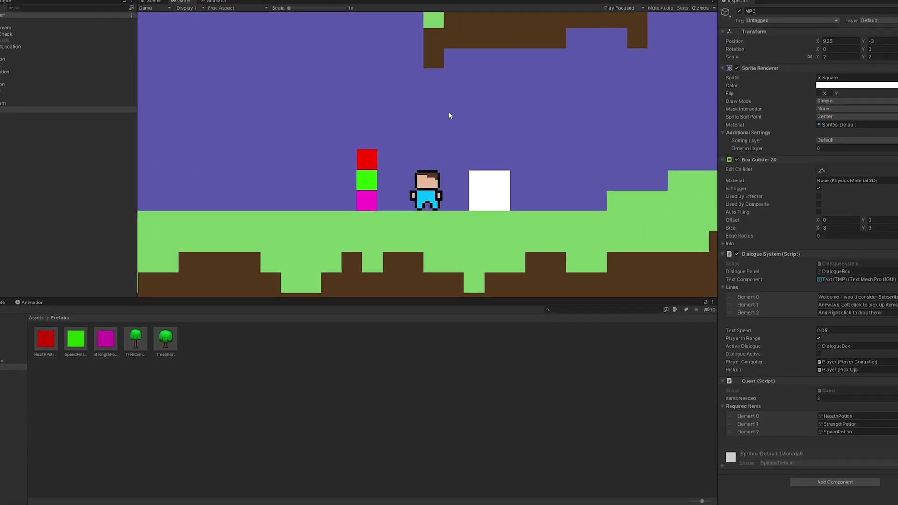
key(a)
click(449, 112)
key(d)
key(a)
click(449, 112)
key(d)
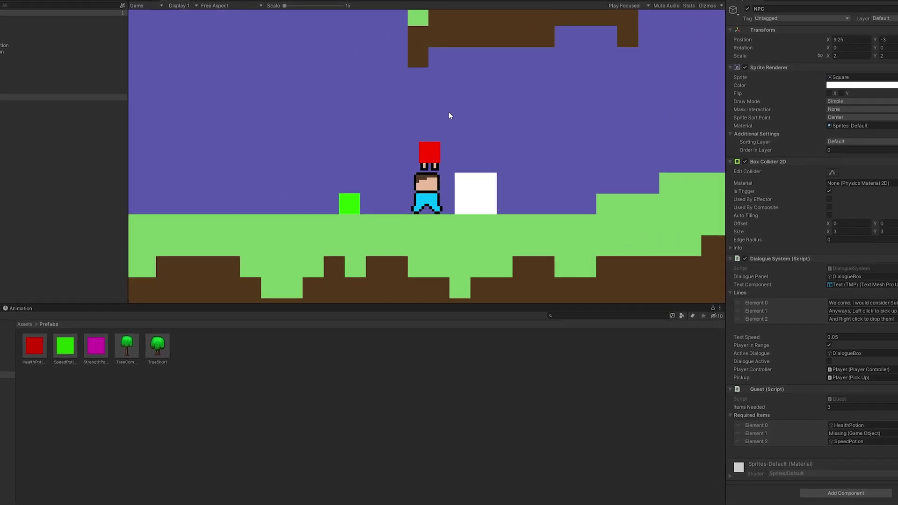
right_click(449, 113)
Step: Pick up the green speed potion and drop it at the NPC to finish testing the item quest
key(a)
click(449, 113)
key(d)
right_click(449, 112)
key(a)
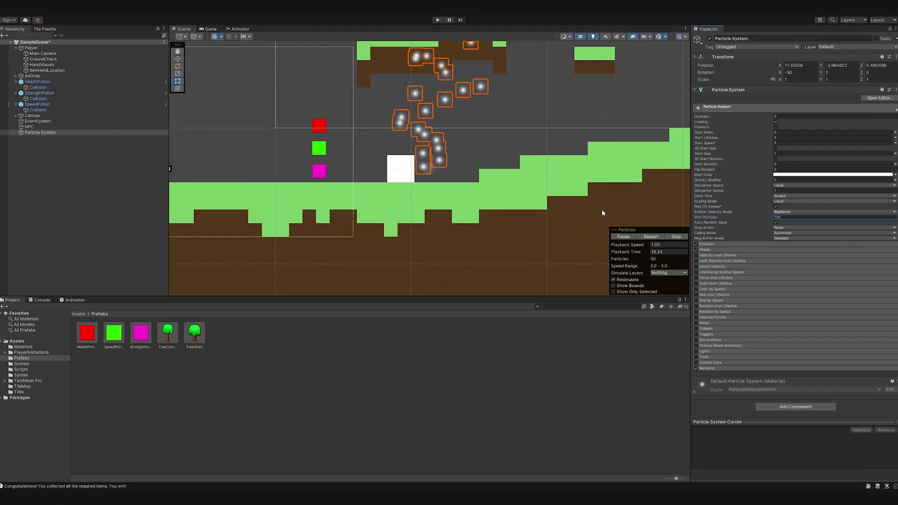
Step: Set the particle system's Max Particles to 18
drag(602, 210, 333, 204)
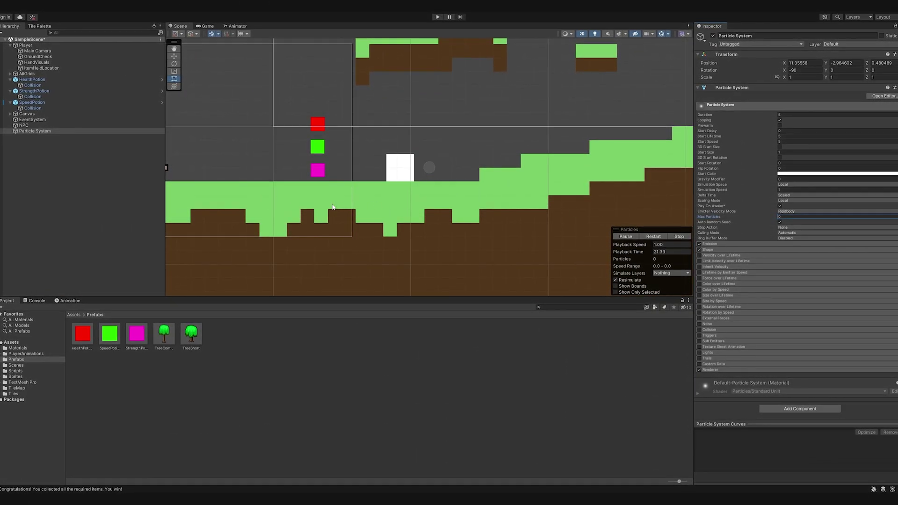
key(BackSpace)
text(18)
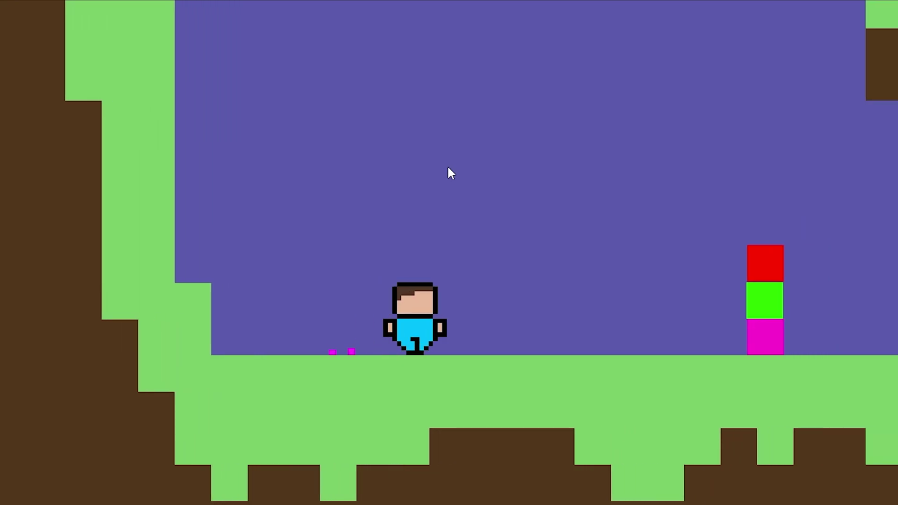
Step: Playtest the running dust particles by moving the player back and forth between the wall and the NPC
key(d)
key(d)
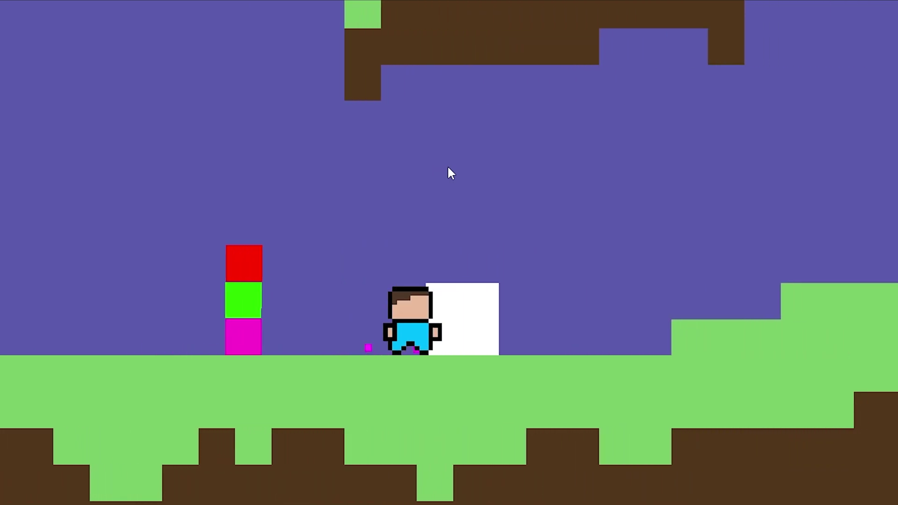
key(Left)
key(Right)
key(Left)
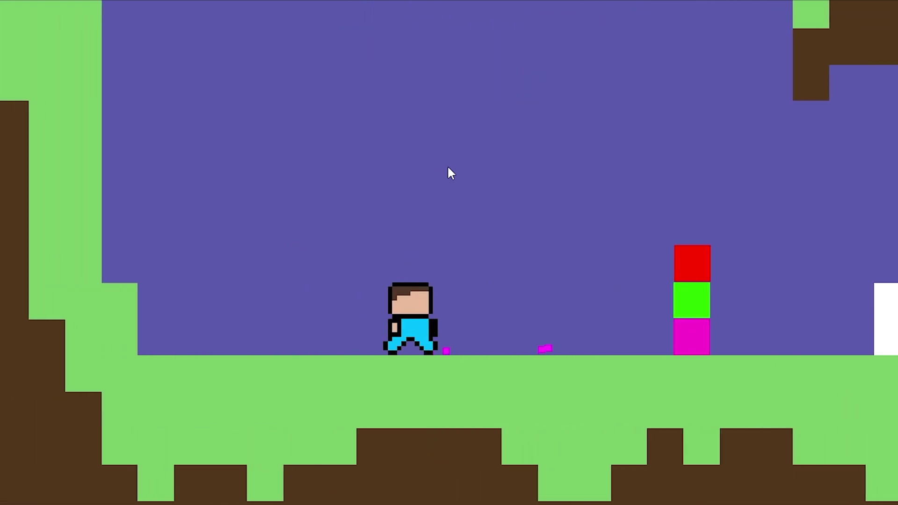
key(Right)
key(Left)
key(Right)
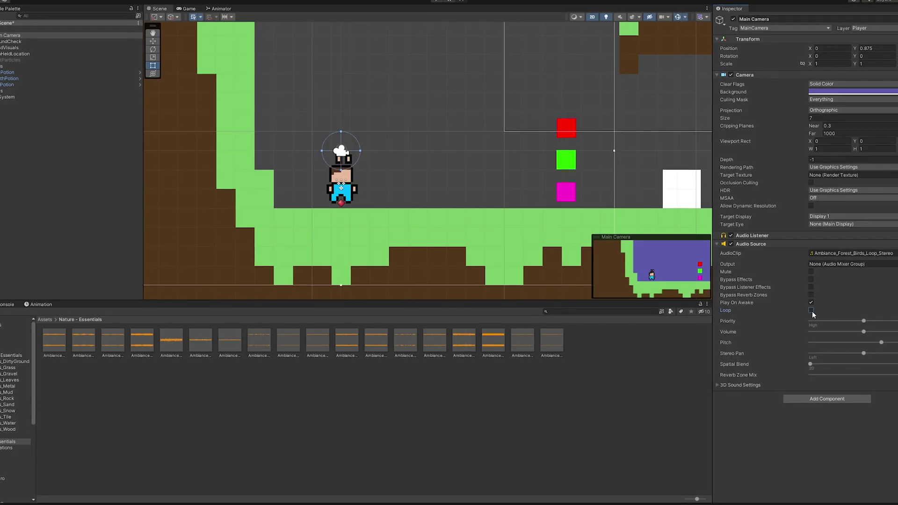
Step: Run the scene with the looping forest bird ambience, moving and jumping the player toward the stacked potions
click(436, 2)
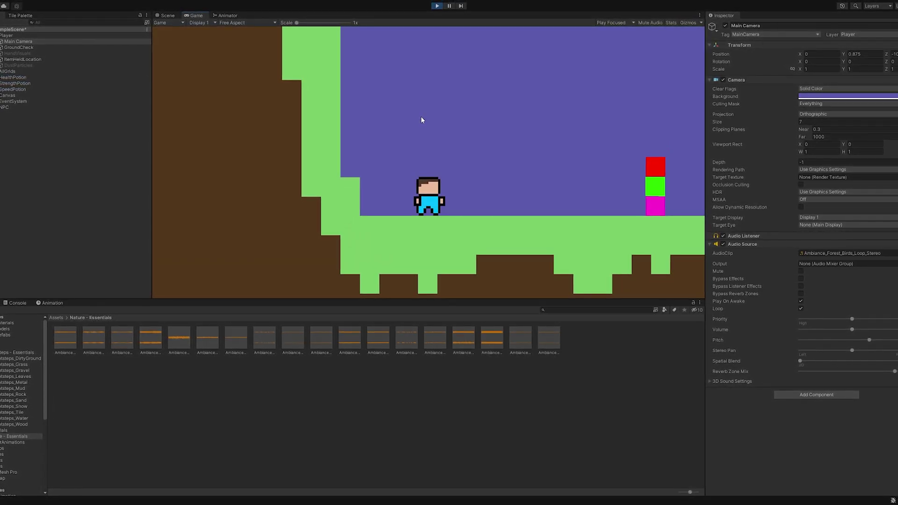
key(d)
key(space)
key(a)
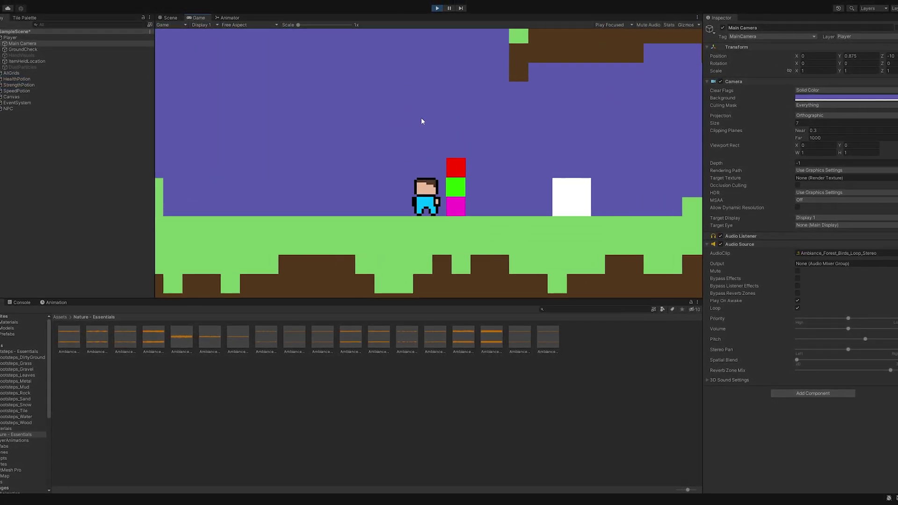
key(d)
key(e)
key(Right)
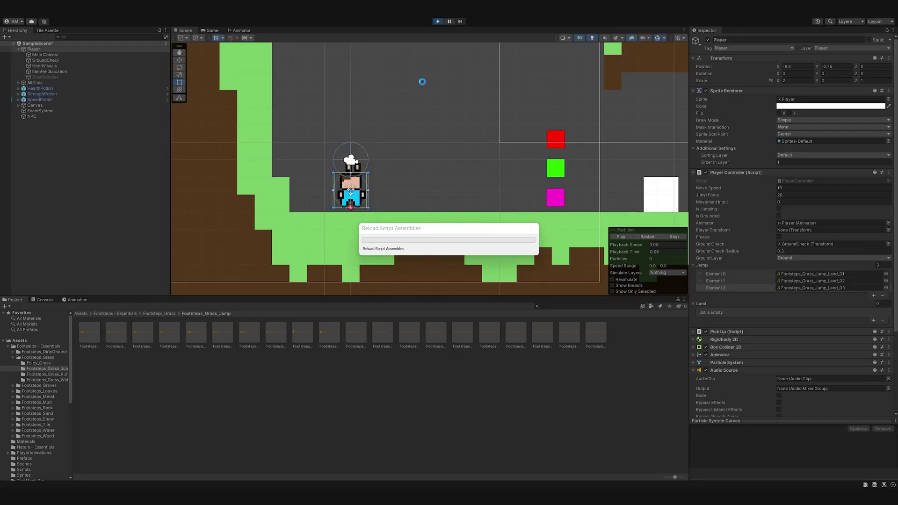
Step: Playtest the three assigned grass jump sounds by moving and jumping the player repeatedly in both directions
key(d)
key(space)
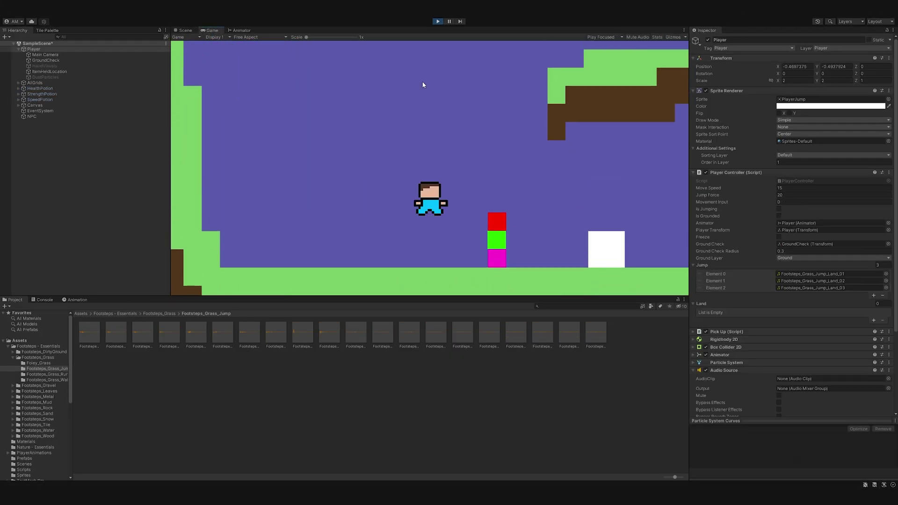
key(a)
key(space)
key(d)
key(space)
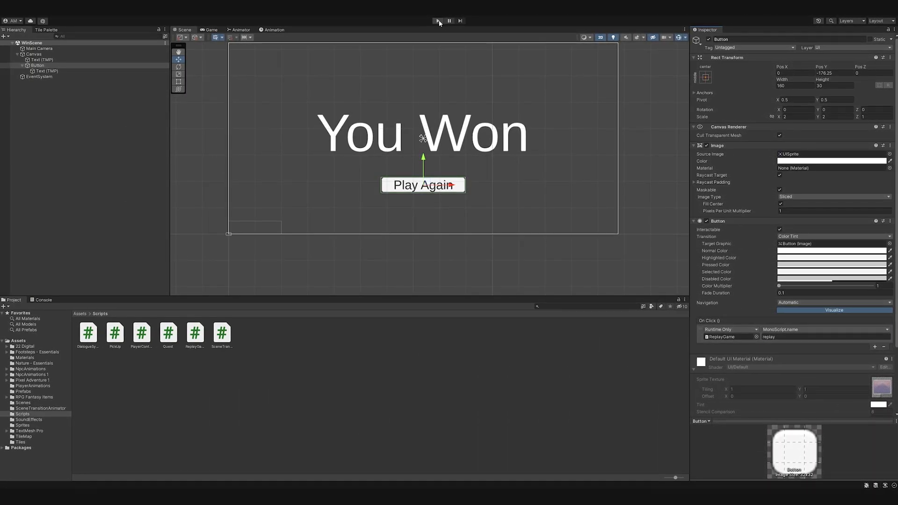
Step: Run the win scene to check its You Won text and Play Again button, and stop the run
click(439, 21)
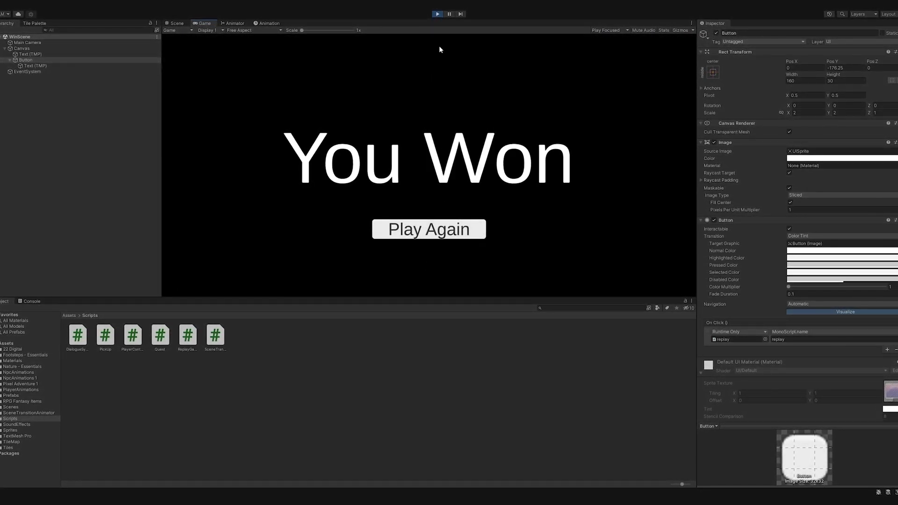
click(438, 13)
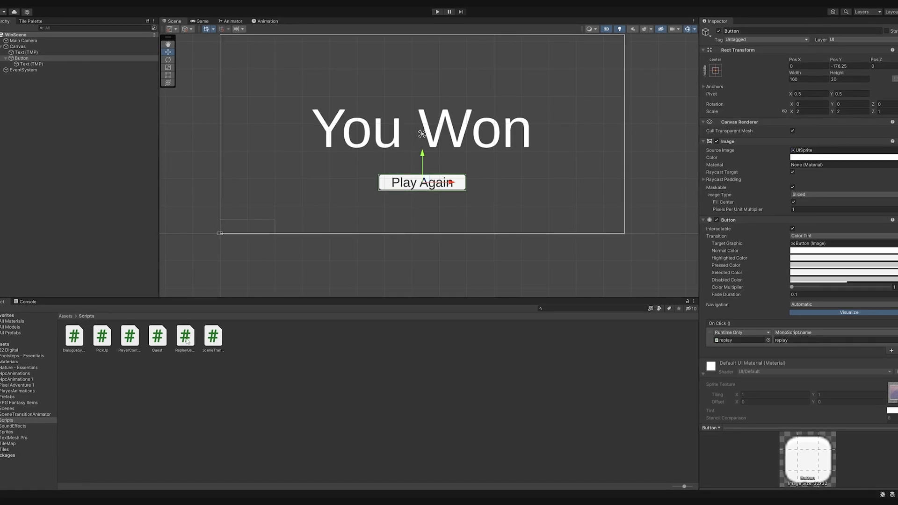
drag(731, 355, 733, 358)
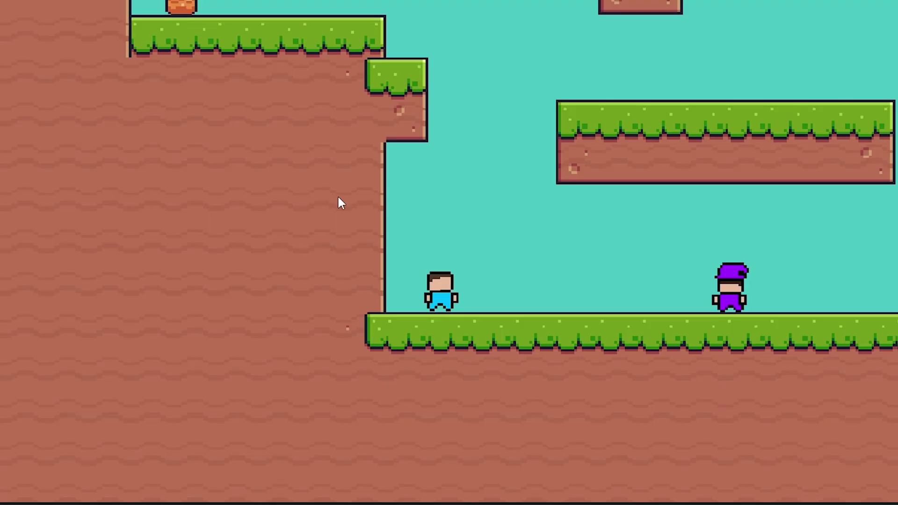
Step: Playtest the finished level by moving the player past the NPC to the stepped ledges and back up onto the middle platform
key(Right)
key(space)
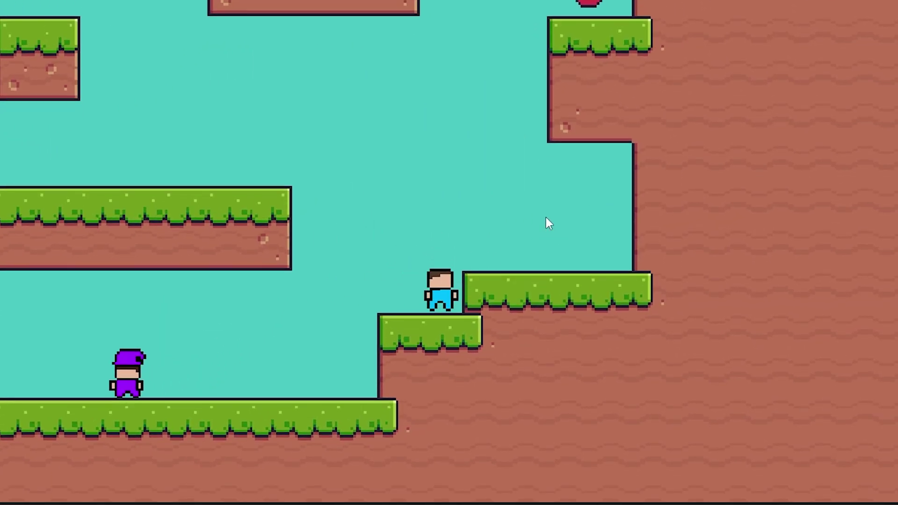
key(space)
key(Right)
key(Left)
key(space)
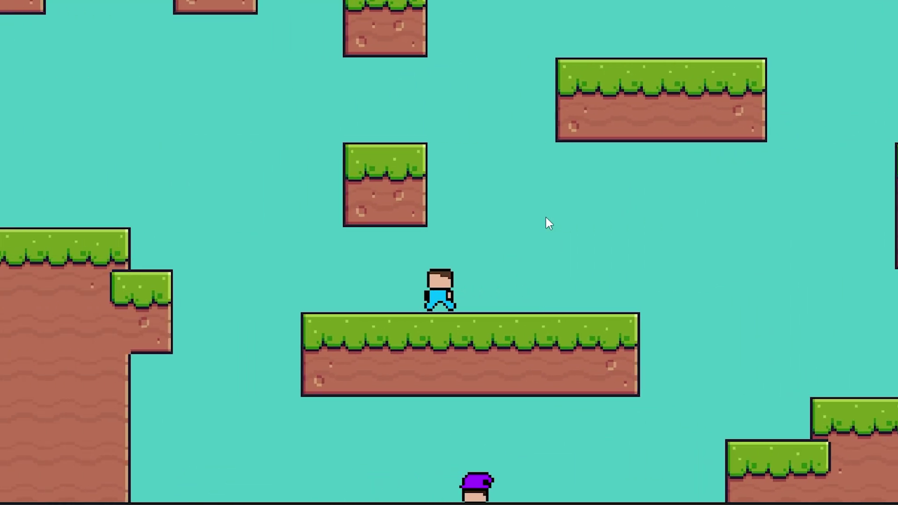
Step: Playtest the pineapple by jumping the player to its ledge, and return across the floating platforms toward the apple
key(Left)
key(space)
key(Right)
key(space)
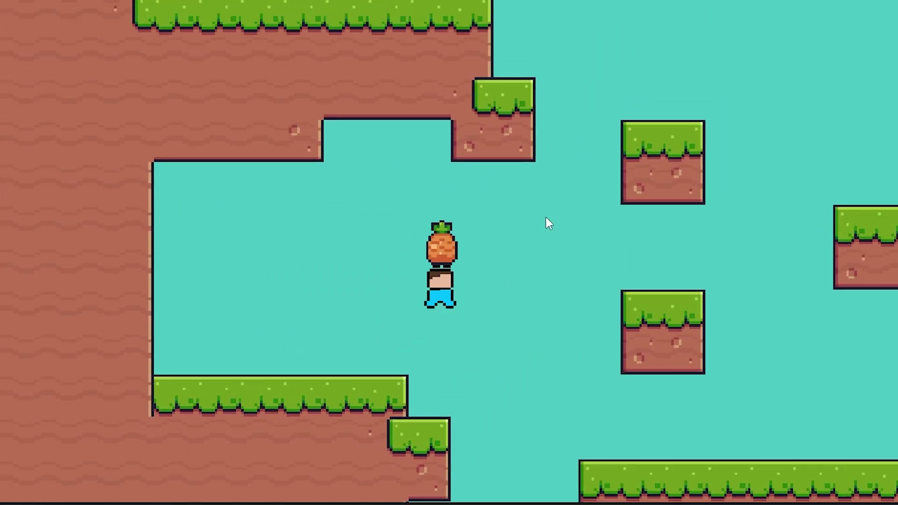
key(Left)
key(Right)
key(space)
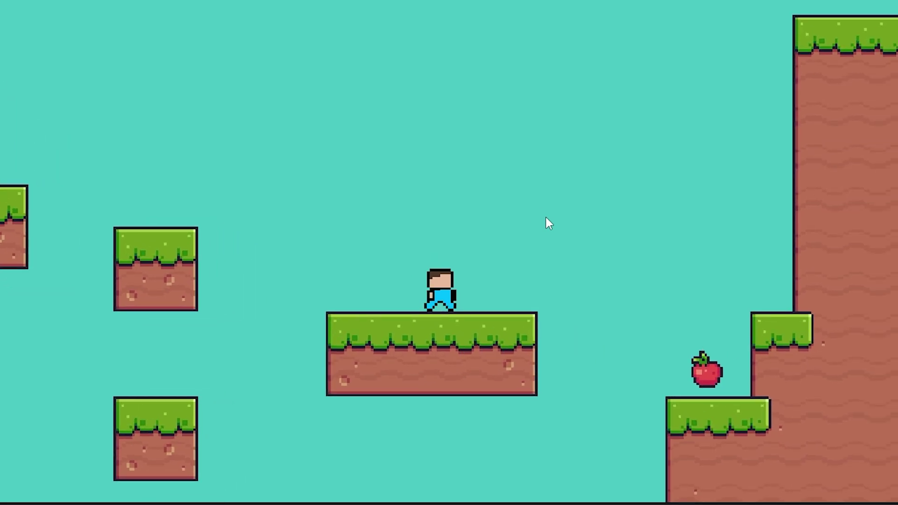
Step: Playtest the apple by picking it up from its ledge and releasing it near the wide floating platform
key(Right)
key(space)
key(e)
key(Left)
key(space)
key(e)
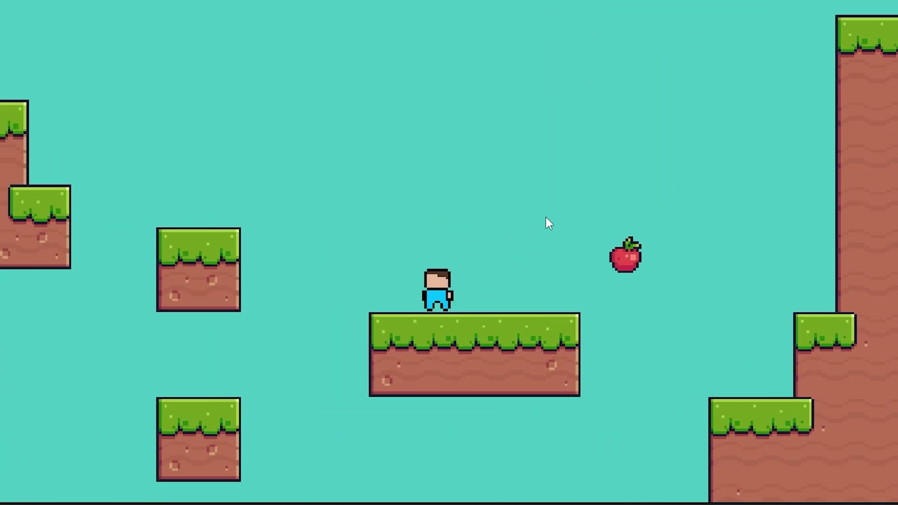
Step: Playtest the strawberry by jumping the player to its upper ledge and moving it out over the floating platforms
key(Left)
key(space)
key(space)
key(space)
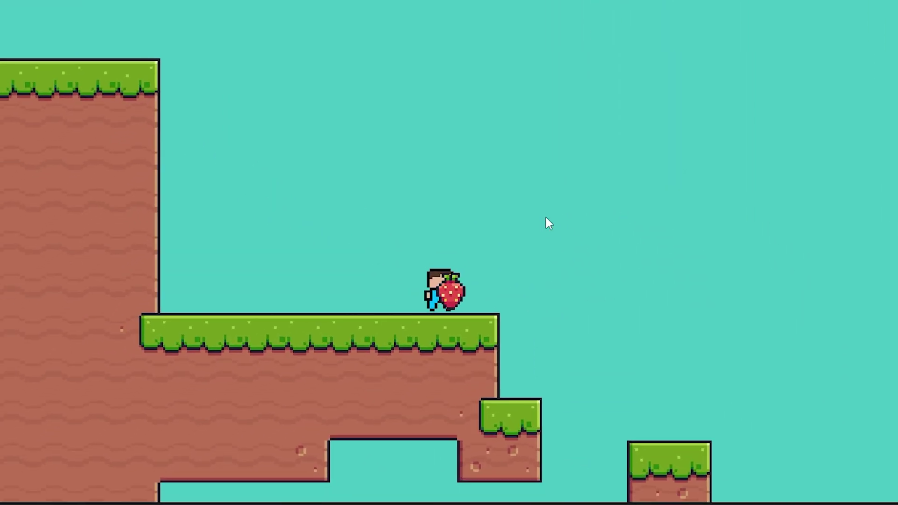
key(Right)
key(space)
key(Left)
key(Right)
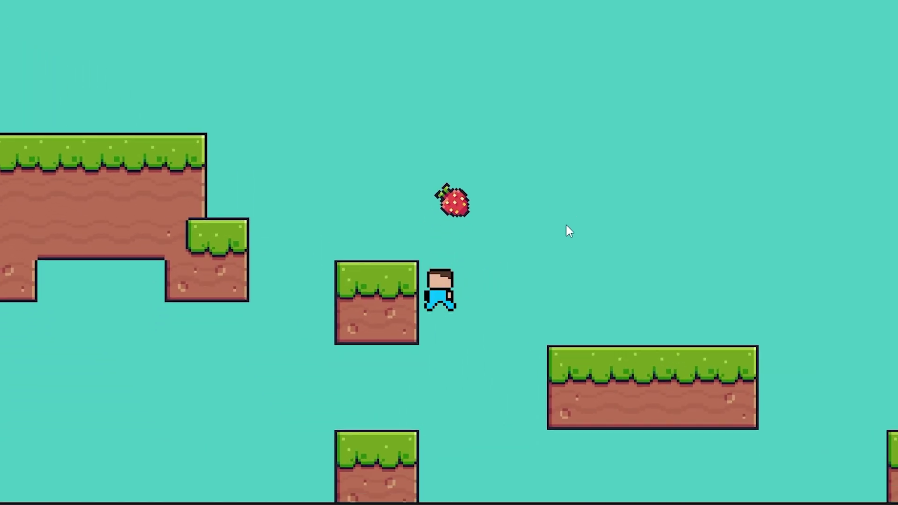